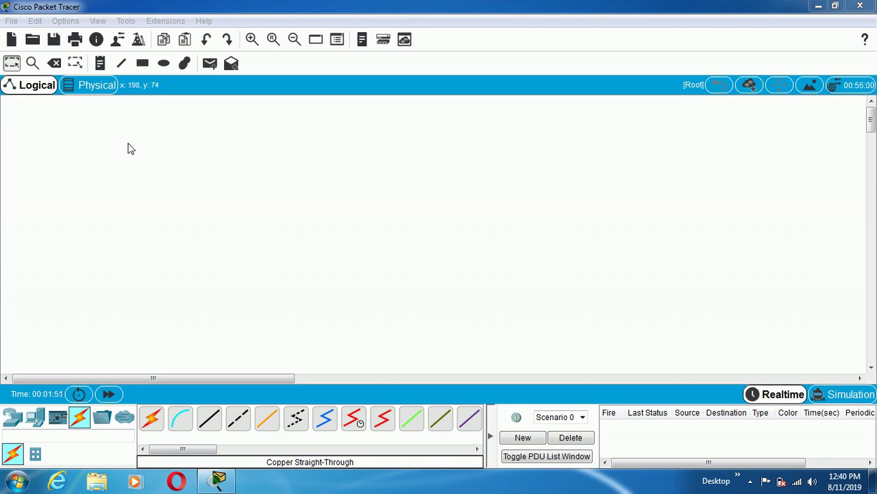
Show the Network Devices category so router models like 4321, 1941, 2901 and 2911 are listed
left_click(13, 420)
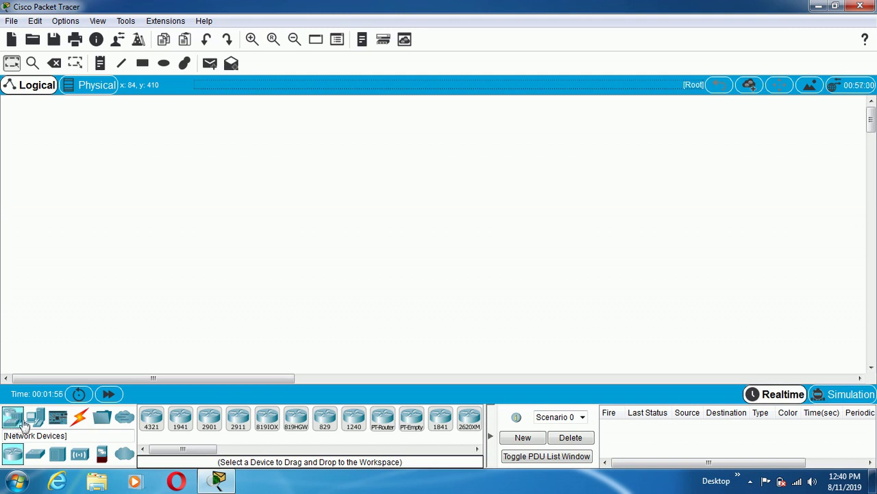
Place a generic PC (PC0) near the centre and a laptop (Laptop0) to its right
left_click(34, 420)
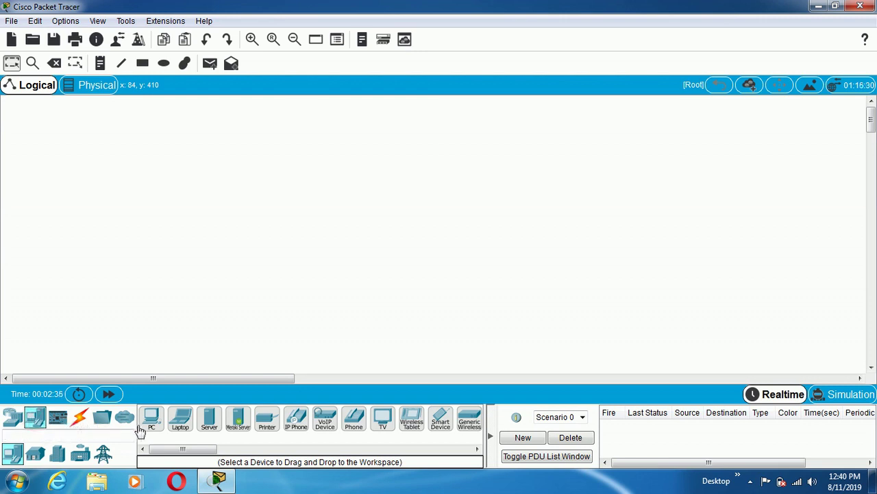
left_click(23, 463)
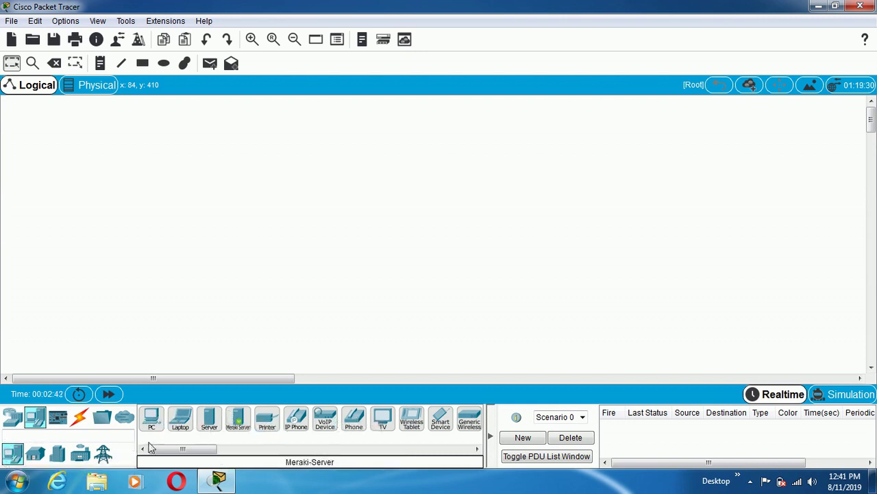
left_click(152, 418)
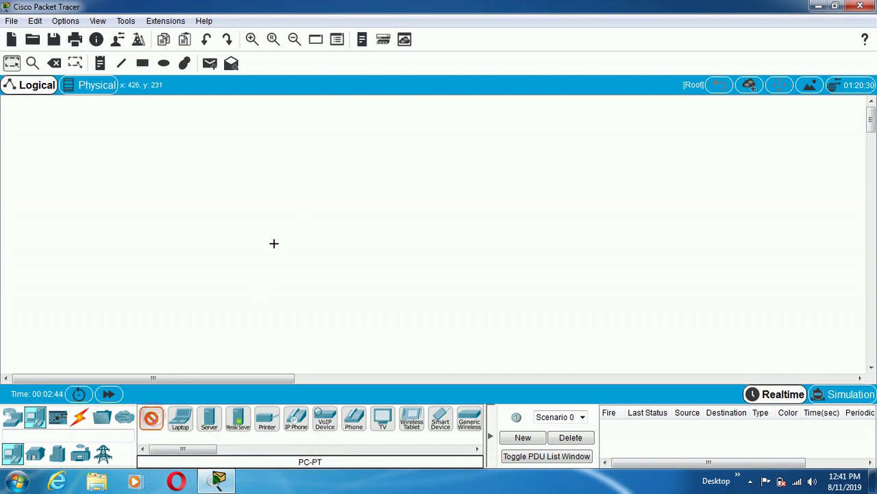
left_click(274, 243)
left_click(180, 419)
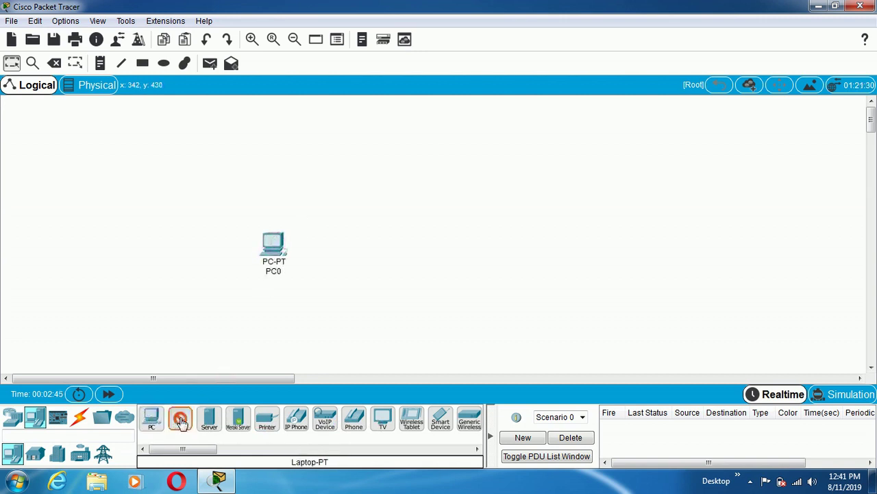
left_click(386, 243)
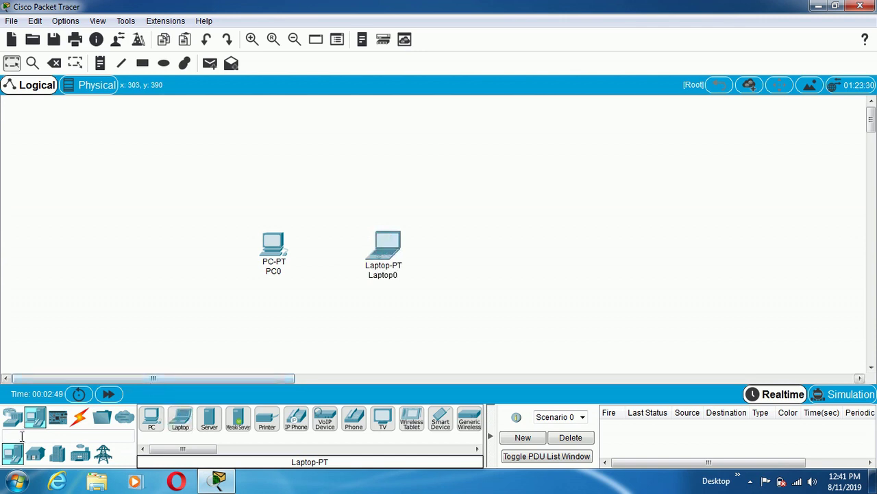
left_click(13, 419)
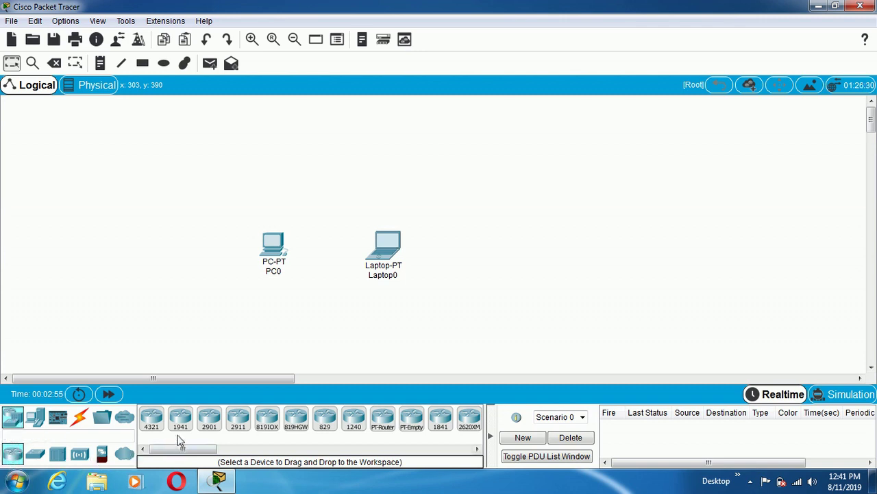
Add a 2960-24TT switch, Switch0, above PC0 and Laptop0
left_click(36, 455)
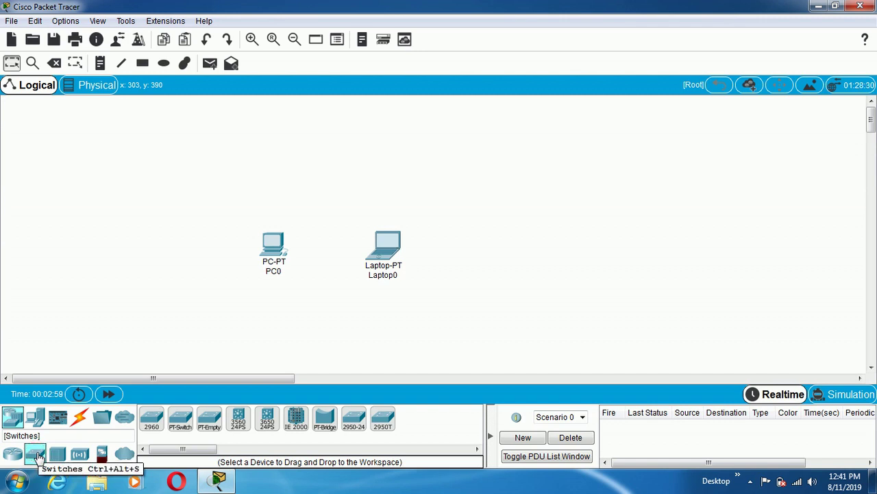
left_click(151, 418)
left_click(328, 155)
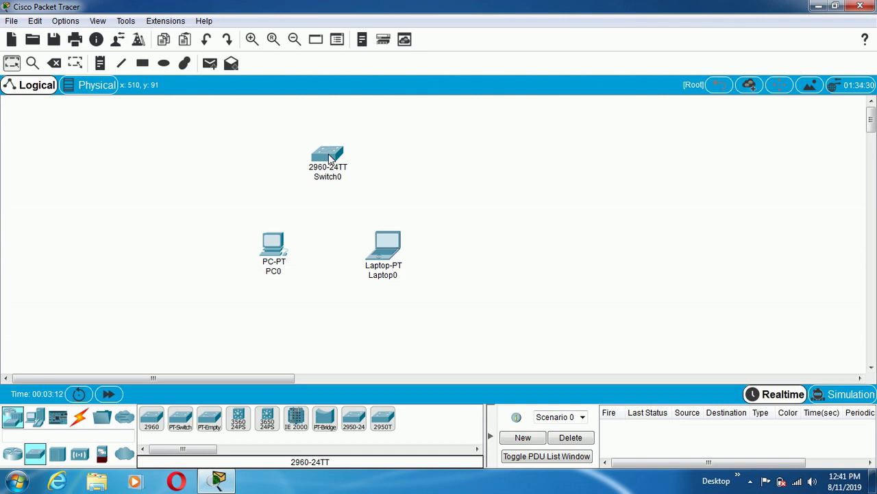
left_click(79, 422)
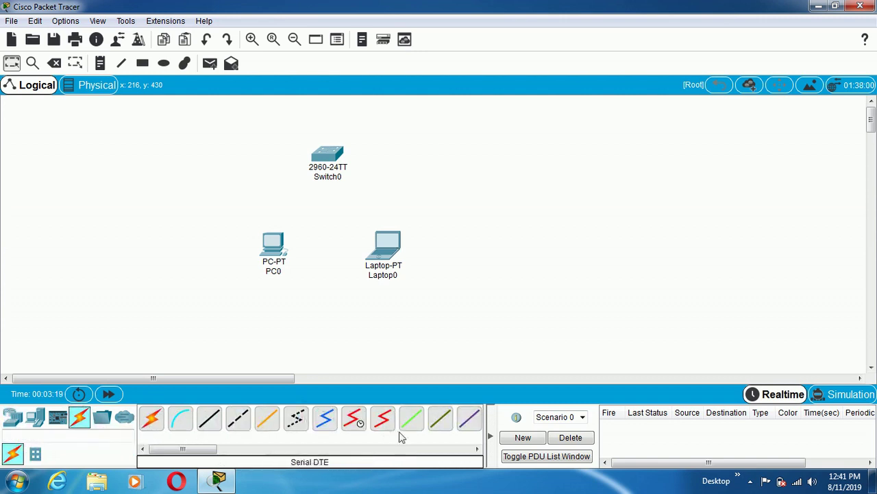
Cable PC0 and Laptop0 FastEthernet0 to Switch0 Fa0/1 and Fa0/2 with copper straight-through
left_click(211, 423)
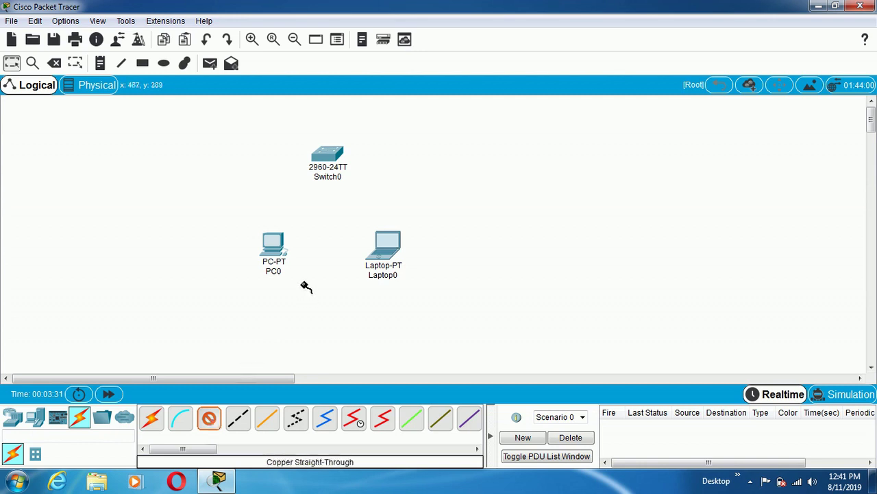
left_click(276, 244)
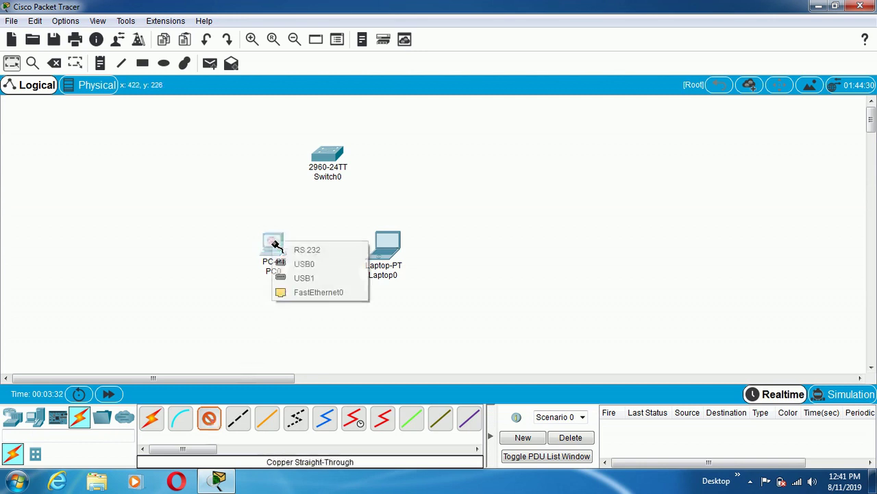
left_click(327, 291)
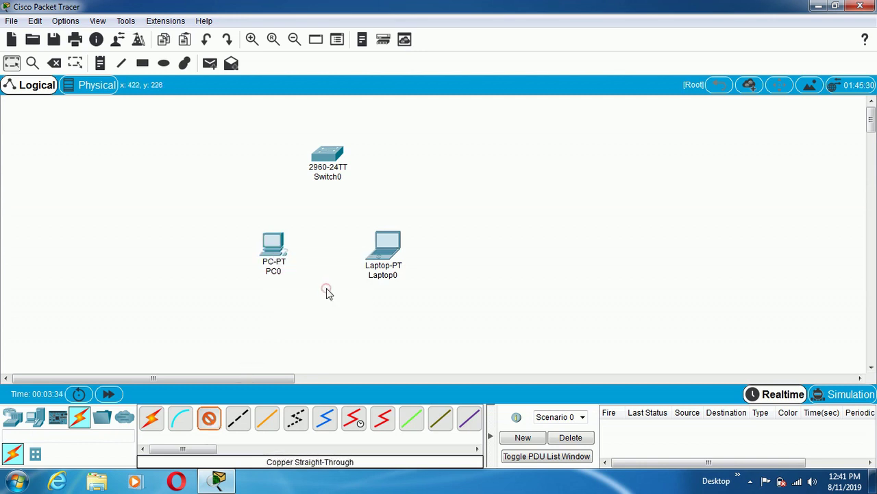
left_click(327, 152)
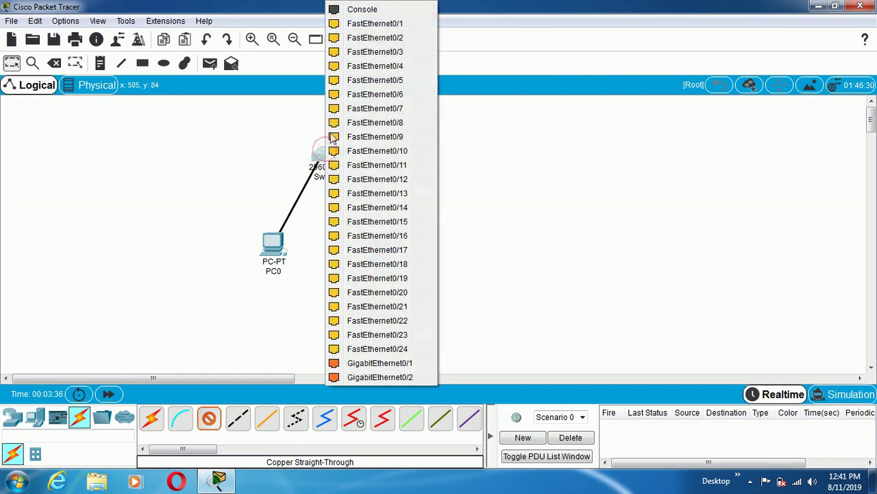
left_click(387, 25)
left_click(209, 418)
left_click(384, 244)
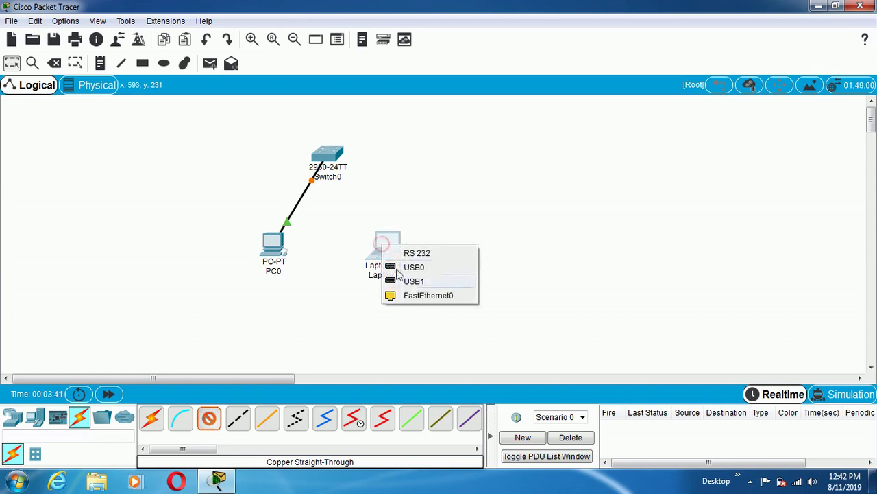
left_click(422, 296)
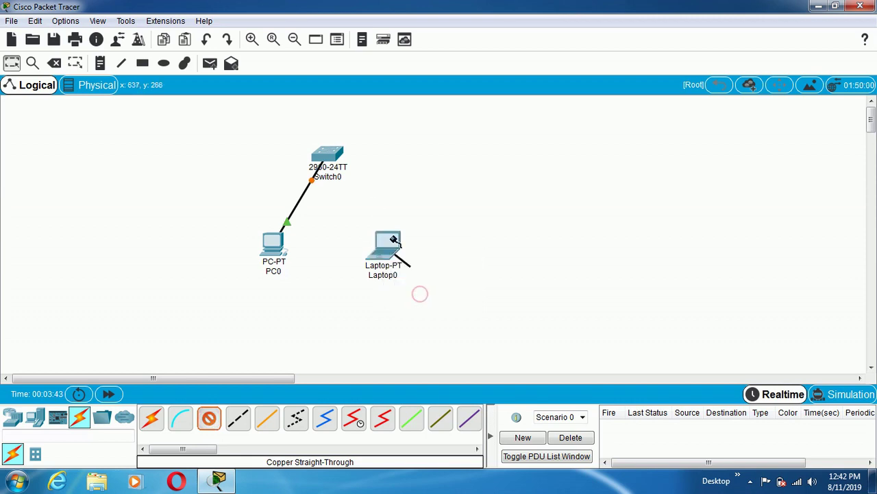
left_click(333, 158)
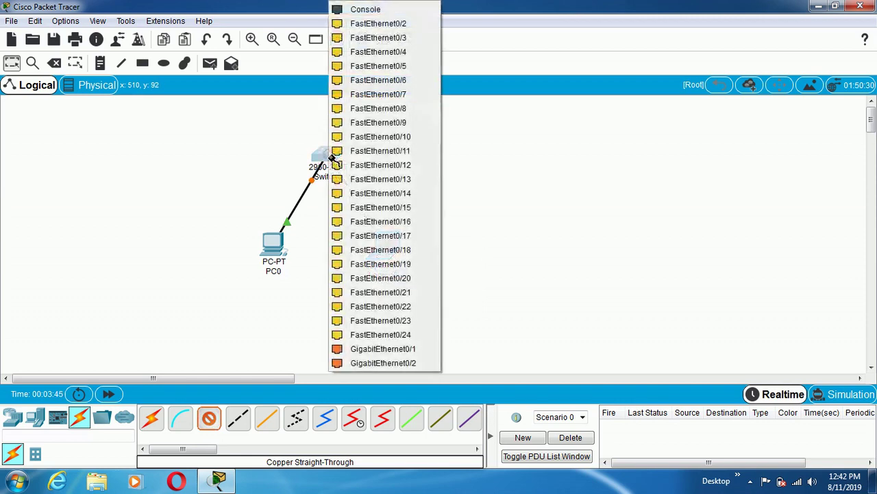
left_click(397, 24)
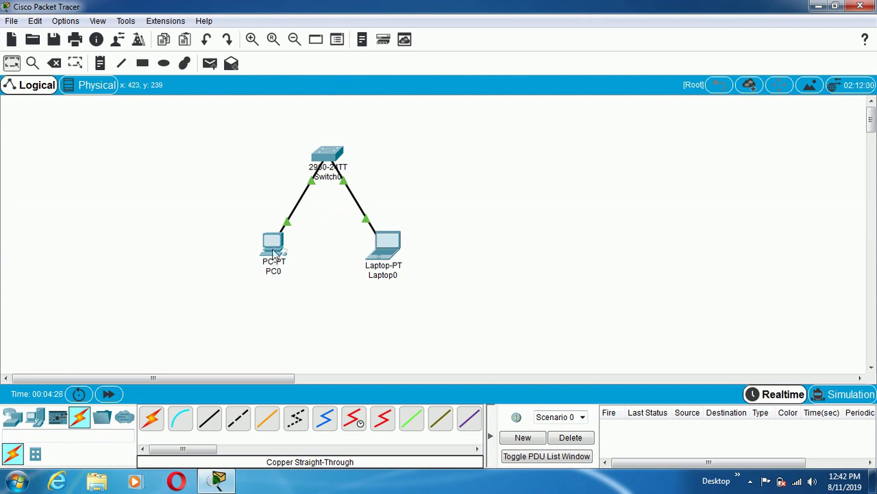
Give PC0 static IP 192.168.1.3 with mask 255.255.255.0 in IP Configuration
left_click(273, 253)
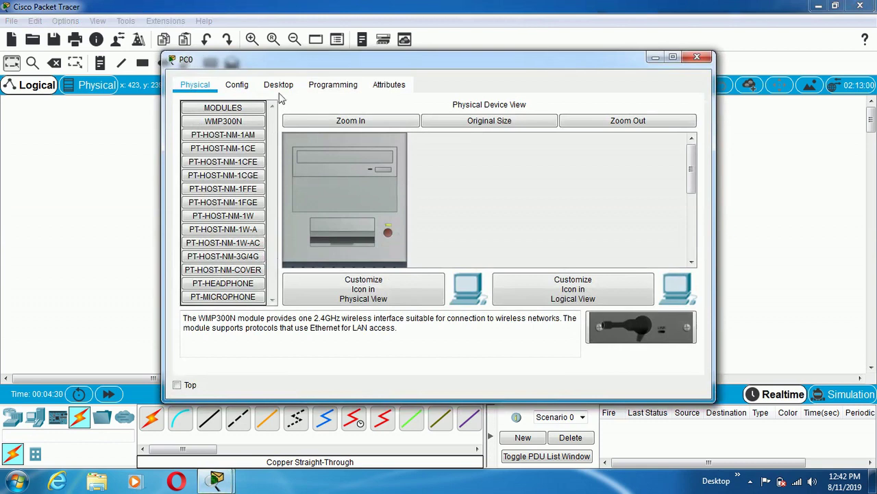
left_click(280, 88)
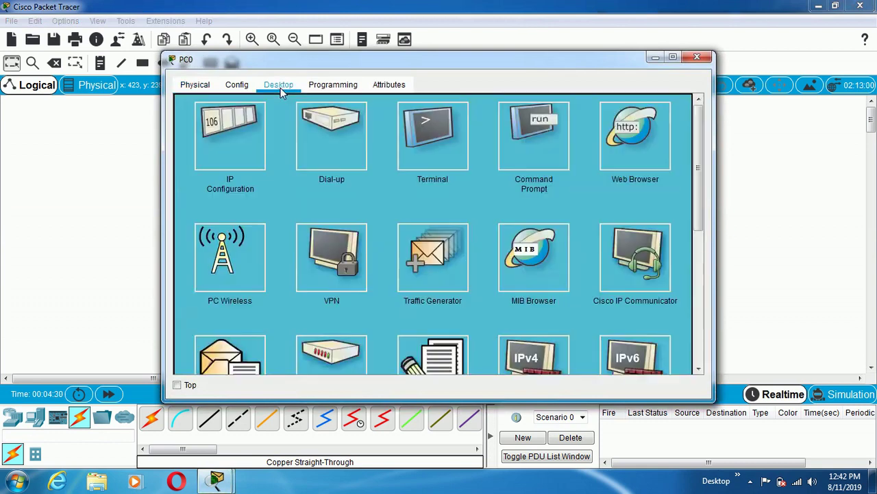
left_click(242, 146)
left_click(367, 118)
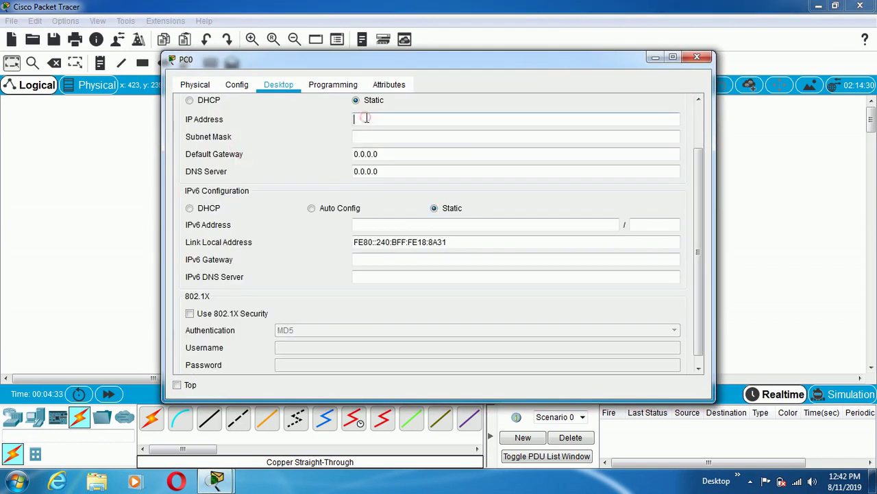
type("192.168.1.3")
key("Tab")
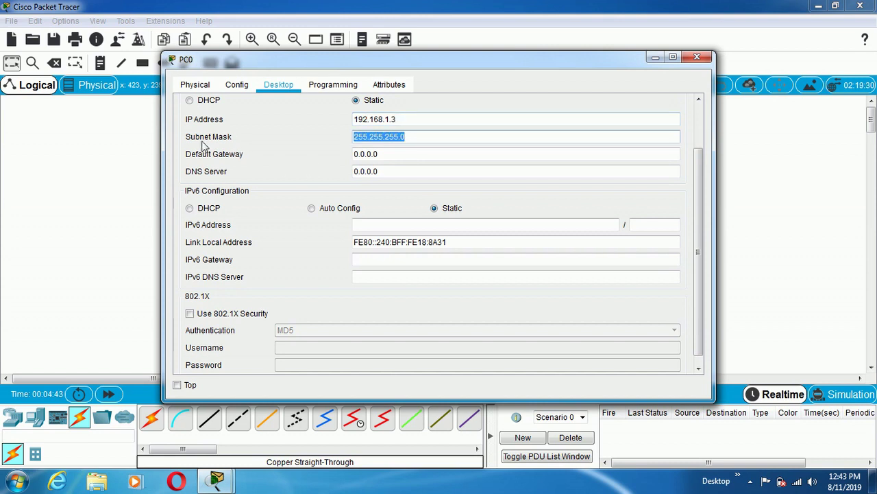
left_click(699, 55)
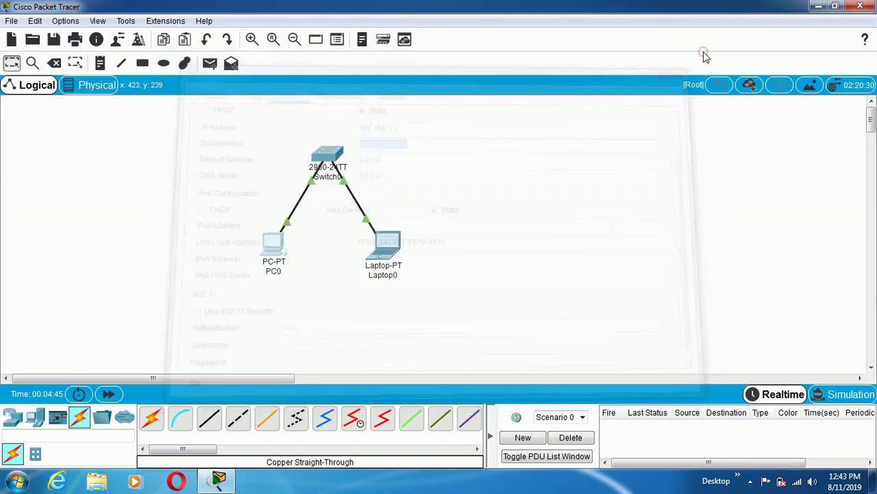
Give Laptop0 static IP 192.168.1.4 with mask 255.255.255.0 in IP Configuration
double_click(385, 246)
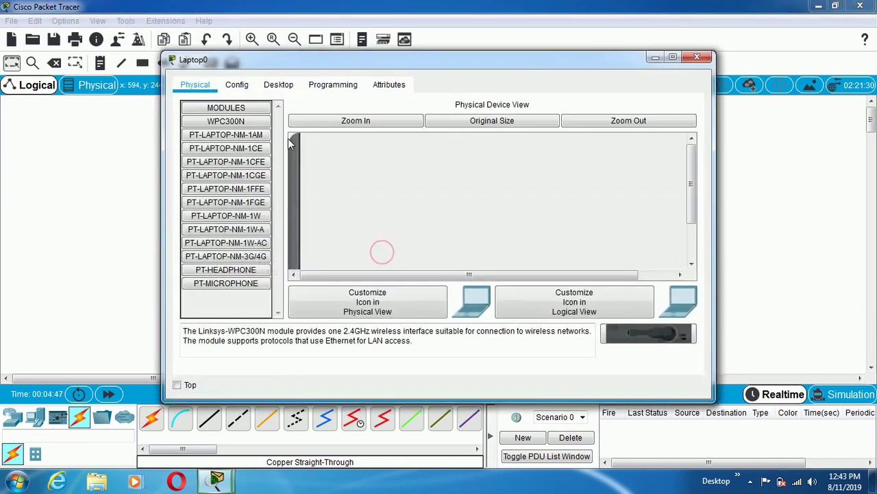
left_click(279, 85)
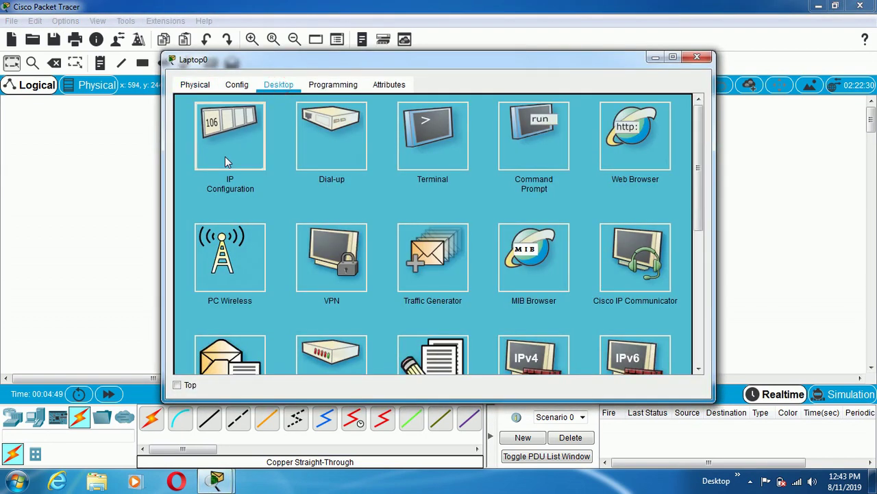
left_click(225, 157)
left_click(359, 119)
type("192")
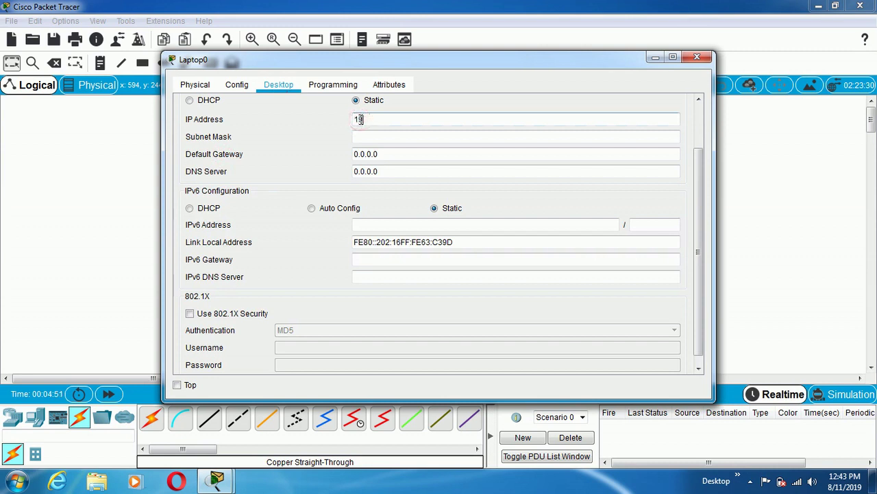
type("68.1.4")
key("Tab")
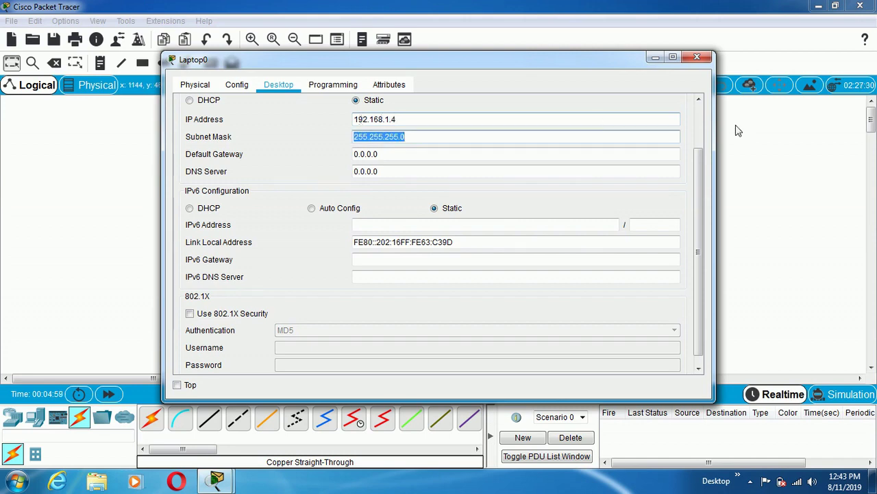
left_click(697, 57)
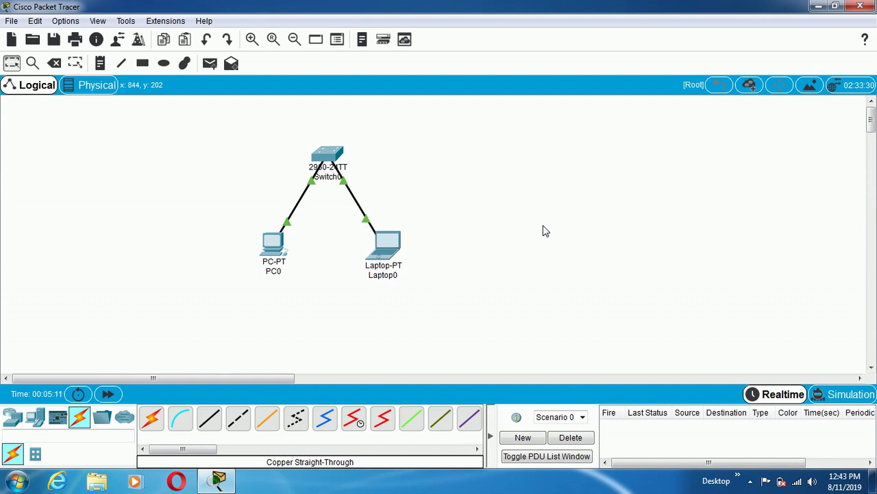
From PC0's Command Prompt, ping 192.168.1.3
left_click(274, 253)
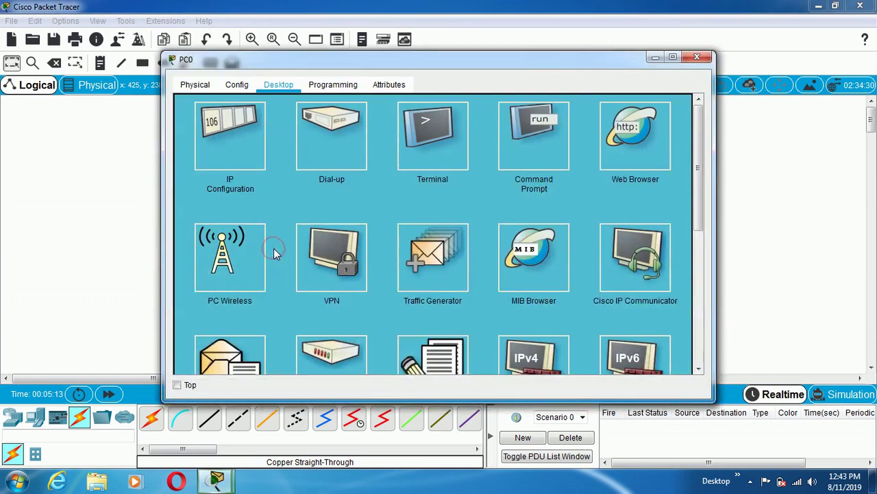
left_click(542, 131)
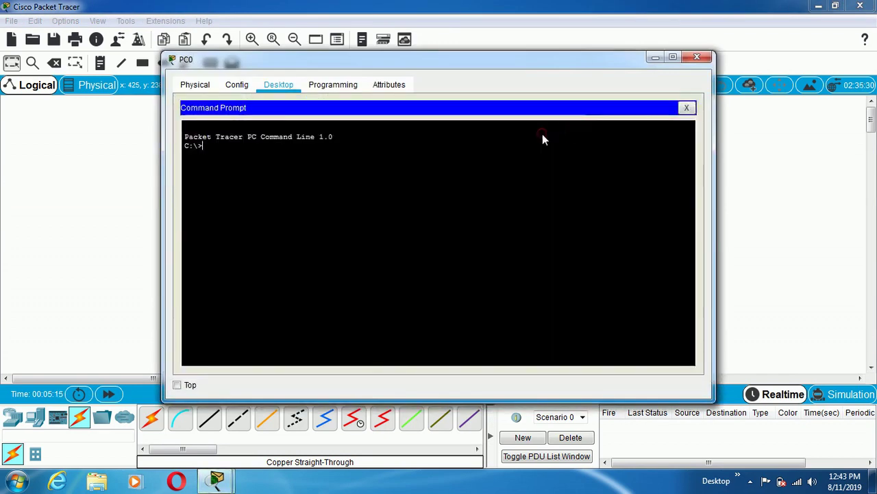
type("ping")
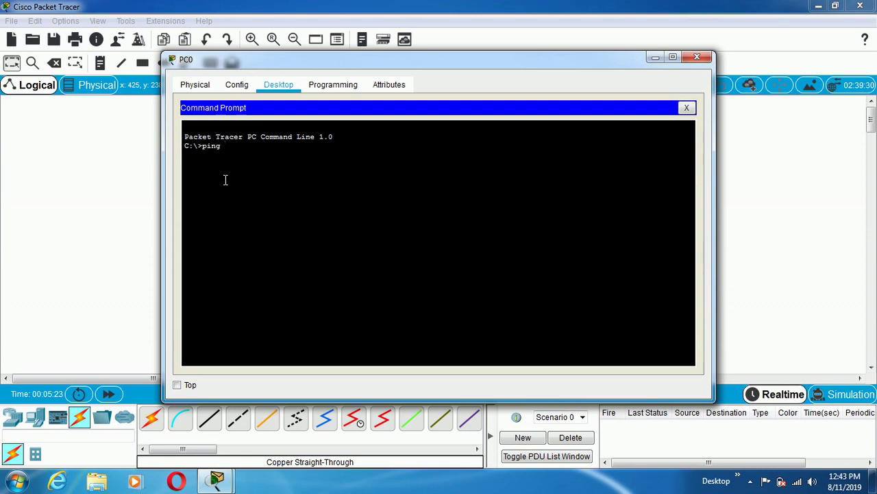
type("192.168.1.3")
key("Return")
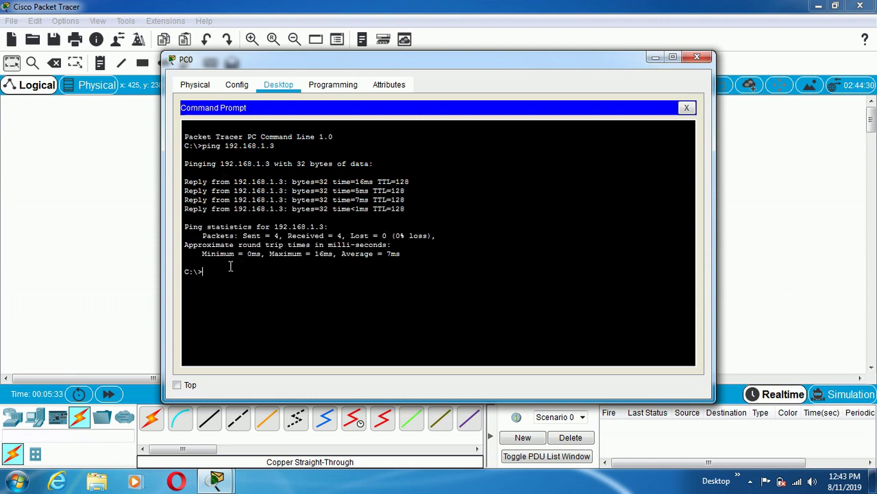
Ping Laptop0 at 192.168.1.4 from PC0, then close PC0's window
type("pi")
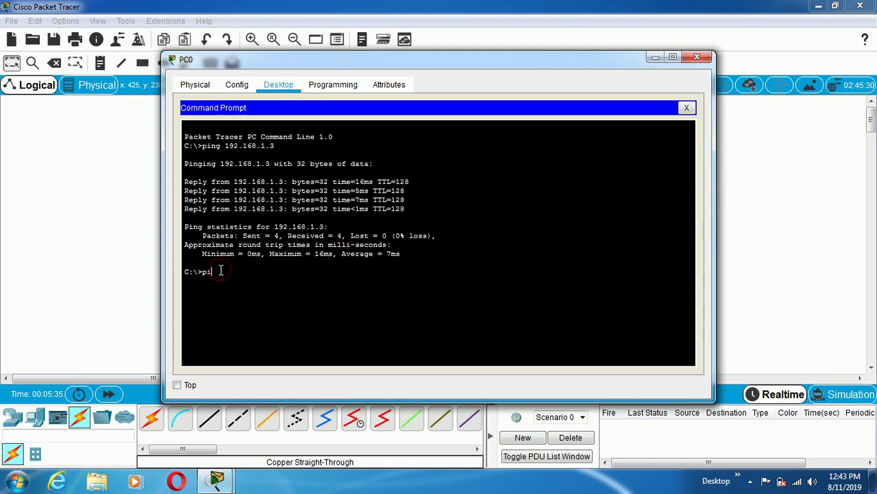
type("ng 192.168")
type(".")
type("14")
type("4")
key("Return")
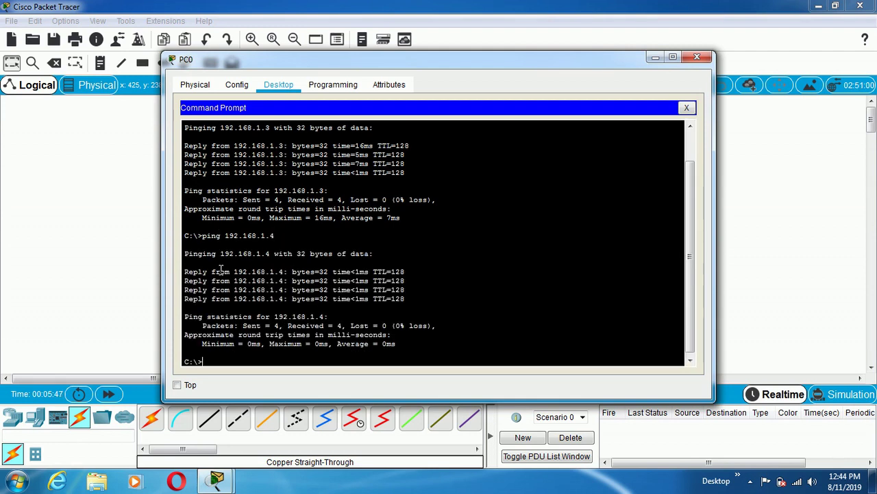
left_click(686, 108)
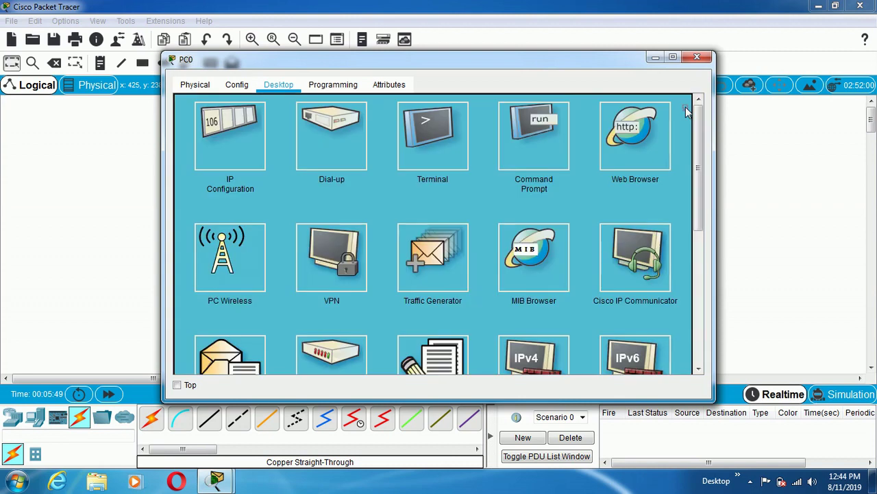
left_click(696, 57)
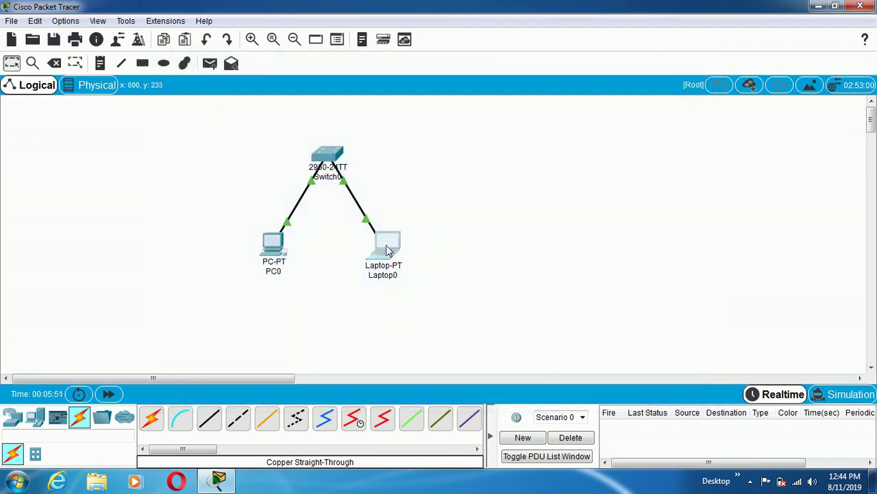
Check Laptop0's IP configuration settings
left_click(387, 246)
left_click(249, 148)
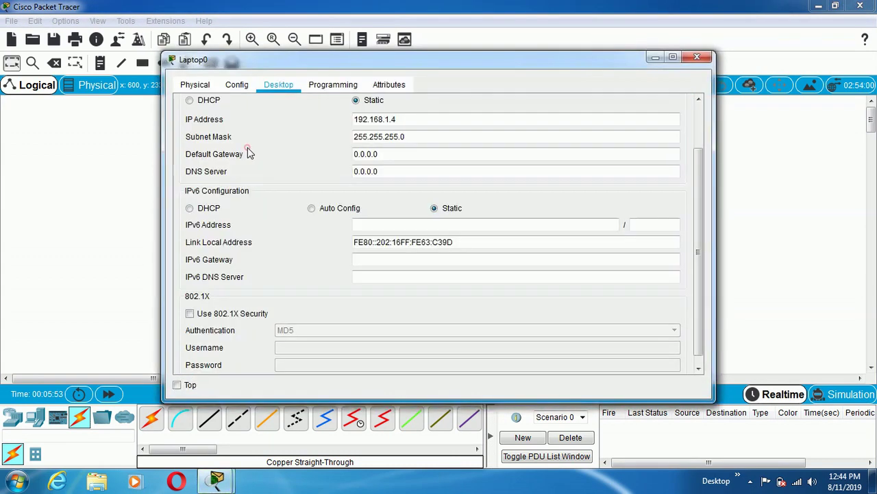
left_click(697, 56)
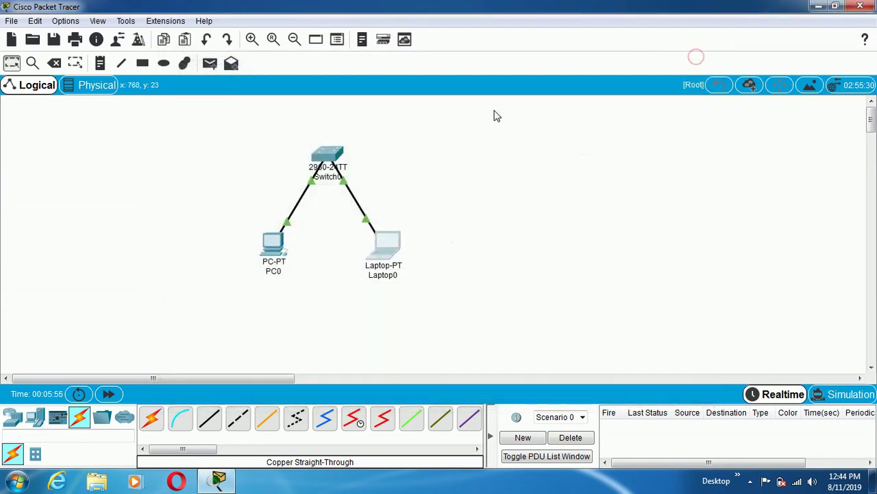
Ping PC0 at 192.168.1.3 from Laptop0's Command Prompt, then close the window
left_click(378, 245)
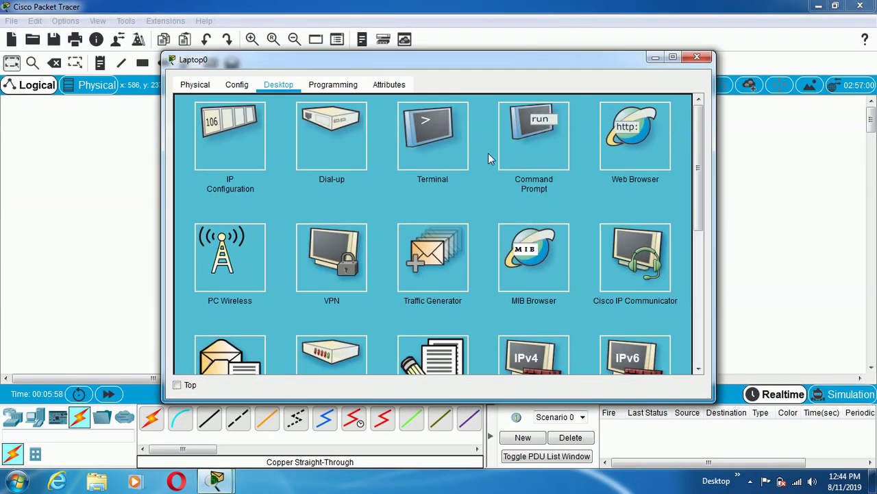
left_click(534, 141)
type("ping ")
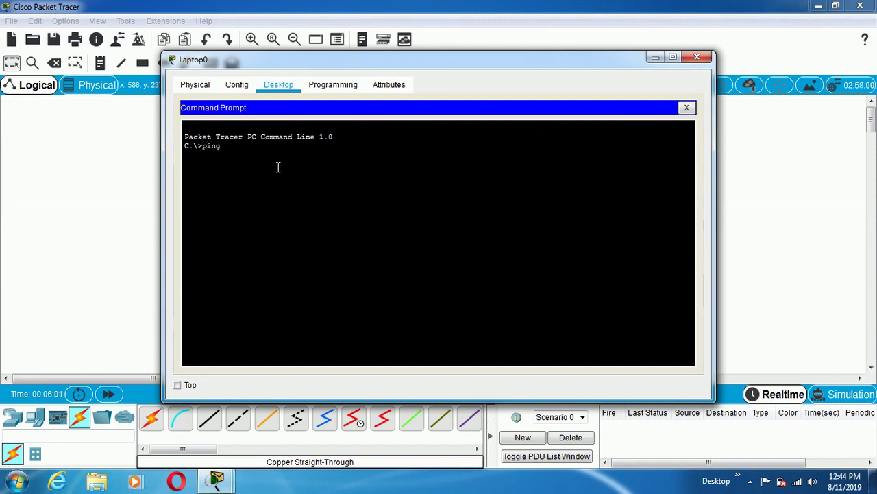
type("192.168.1.")
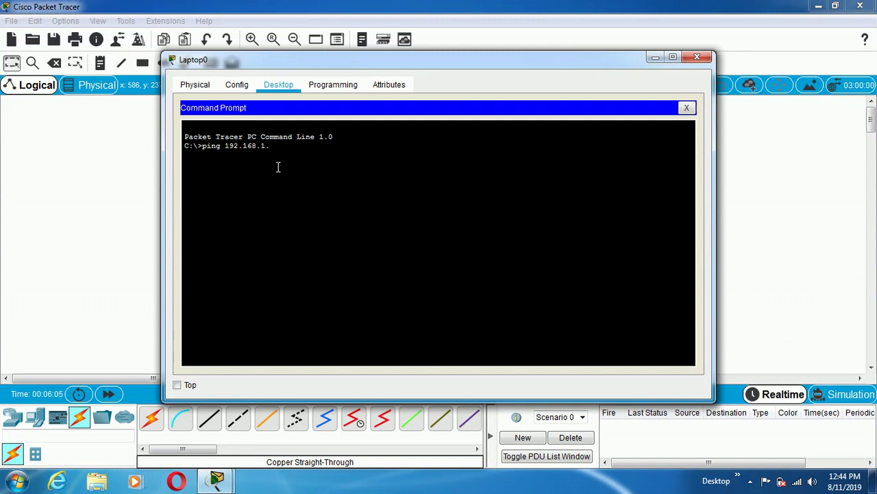
type("3")
key("Return")
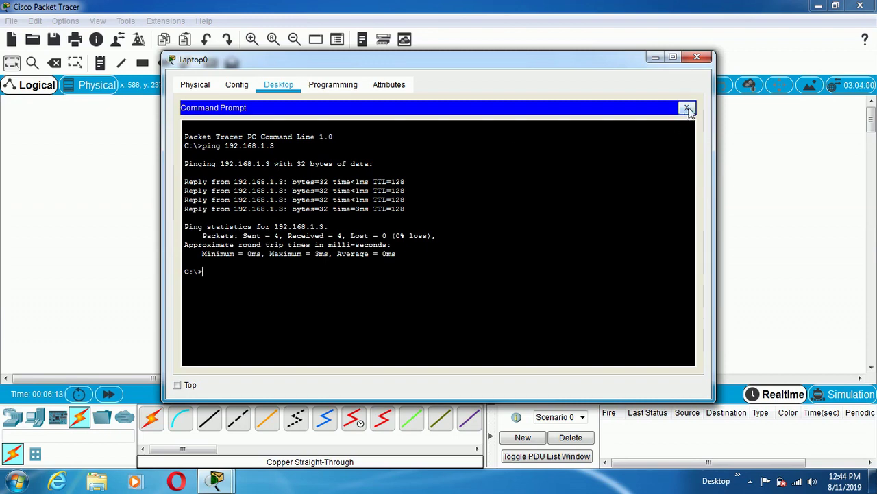
left_click(688, 109)
left_click(696, 56)
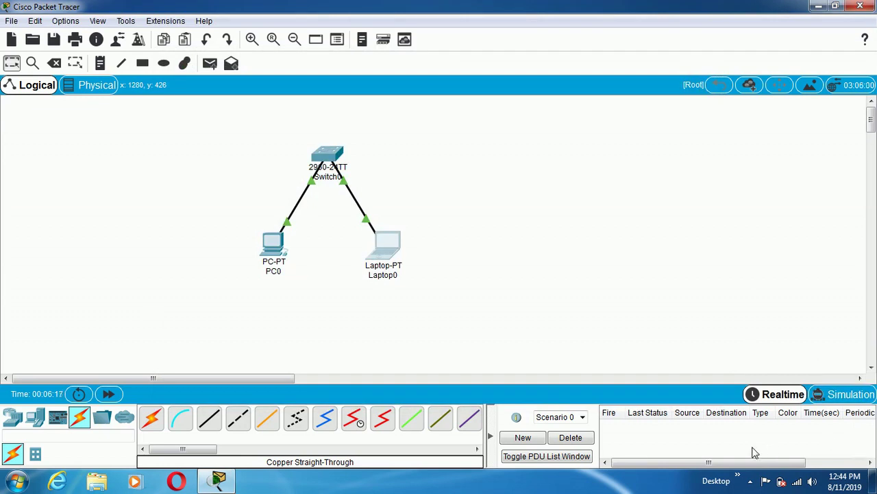
Send a simple PDU from PC0 to Laptop0
left_click(211, 63)
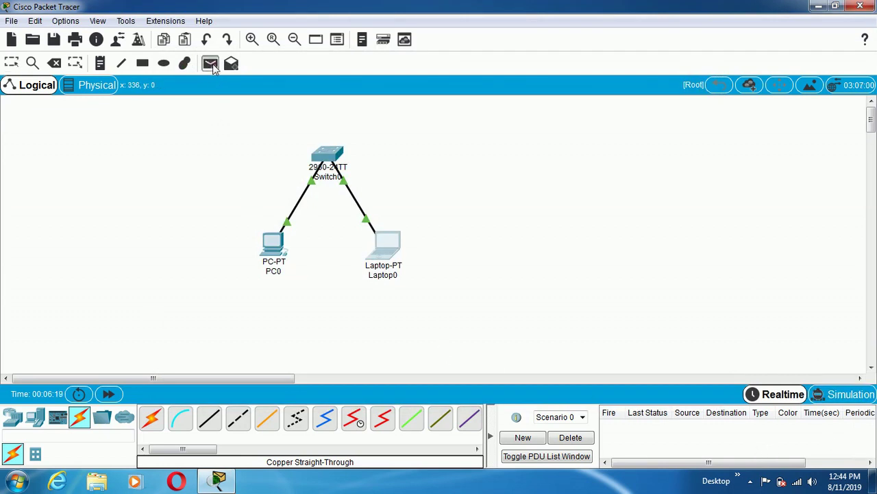
left_click(264, 244)
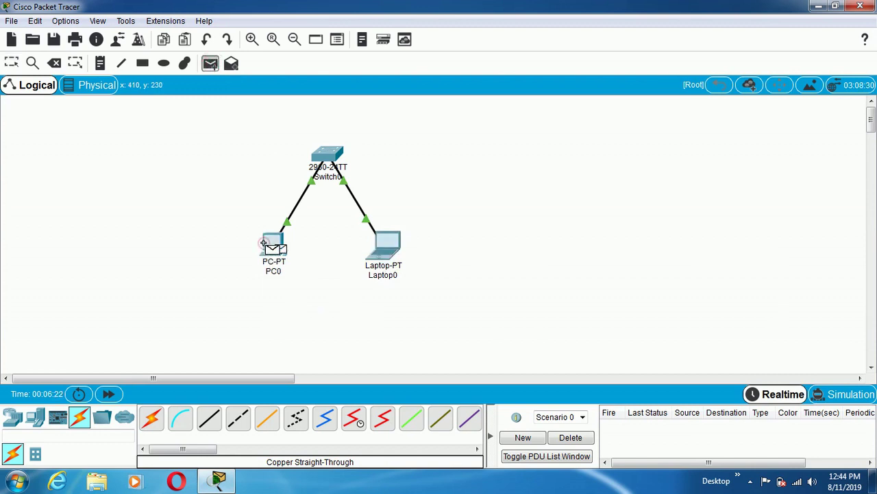
left_click(379, 238)
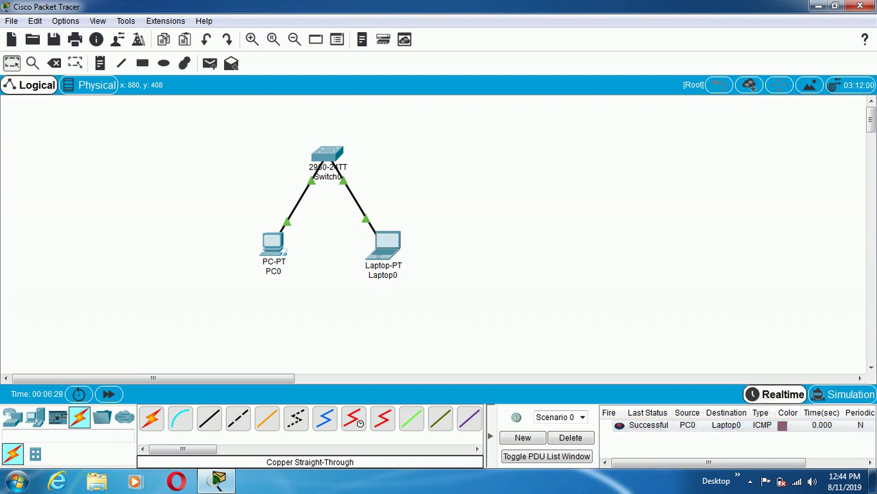
Send a simple PDU from Laptop0 to PC0 and check both results are Successful
left_click(209, 66)
left_click(378, 240)
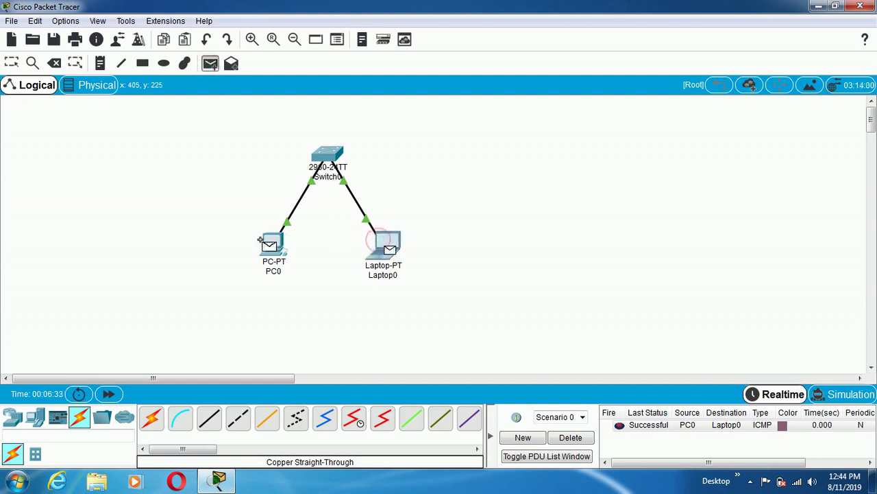
left_click(263, 239)
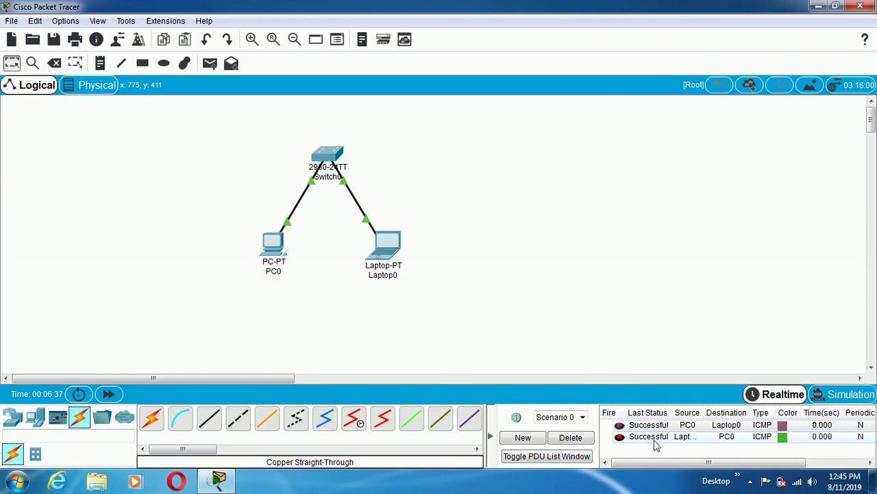
left_click(748, 429)
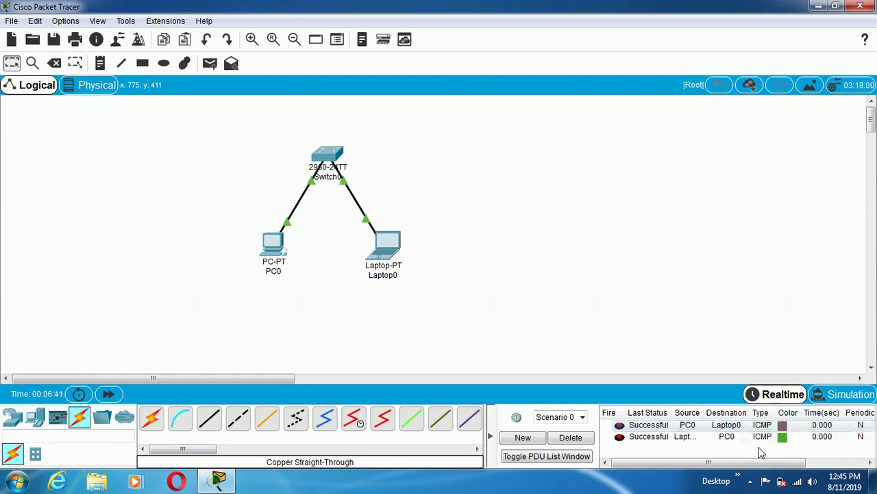
left_click(778, 438)
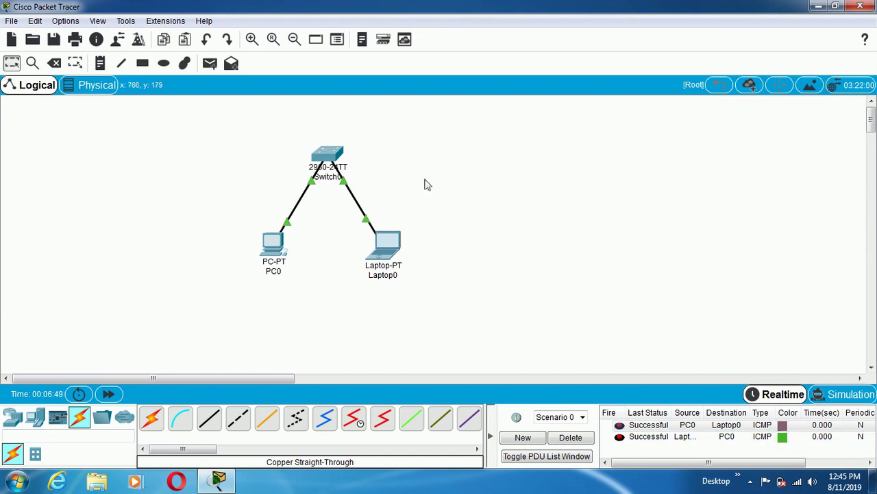
Display PC0's port summary showing FastEthernet0 up at 192.168.1.3/24
mouse_move(272, 266)
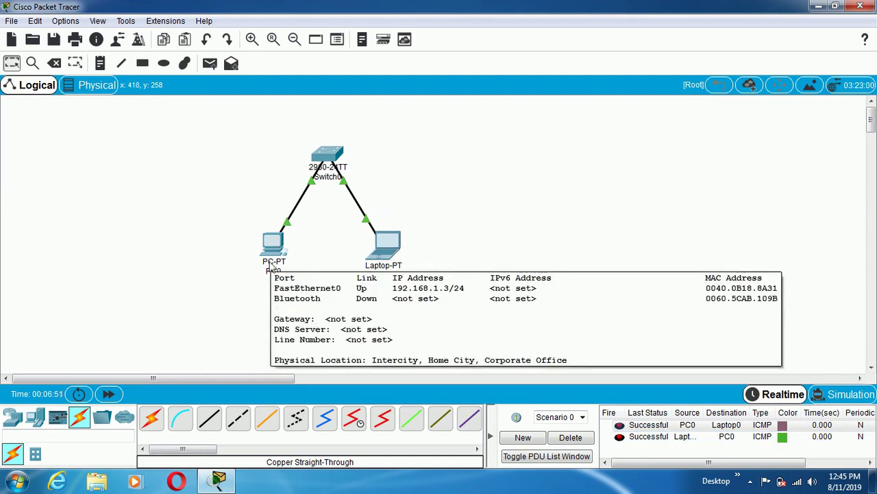